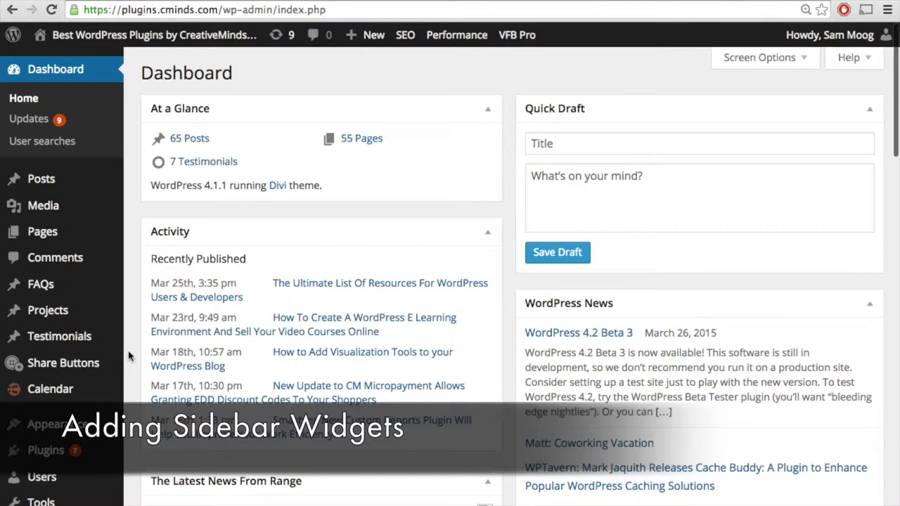
- Open Appearance > Widgets and review the Sidebar, which holds Recent Posts and Blog Word Cloud
mouse_move(112, 424)
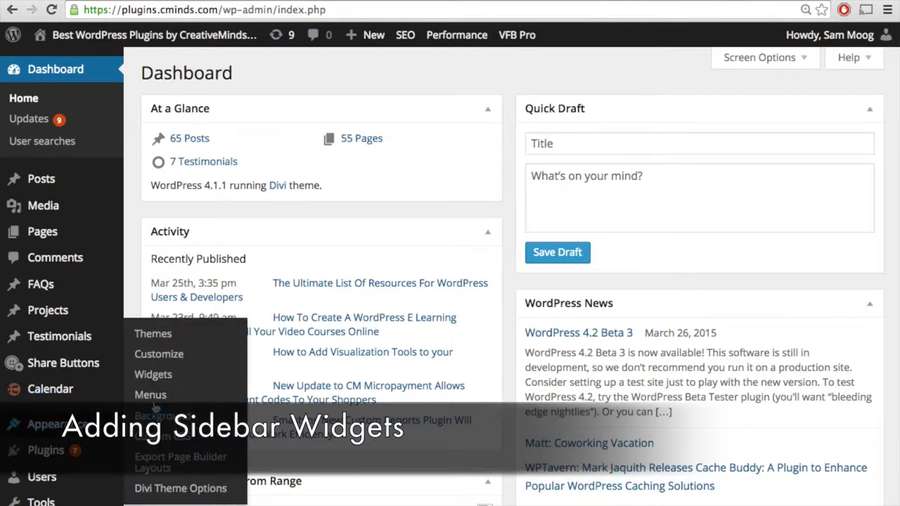
left_click(158, 376)
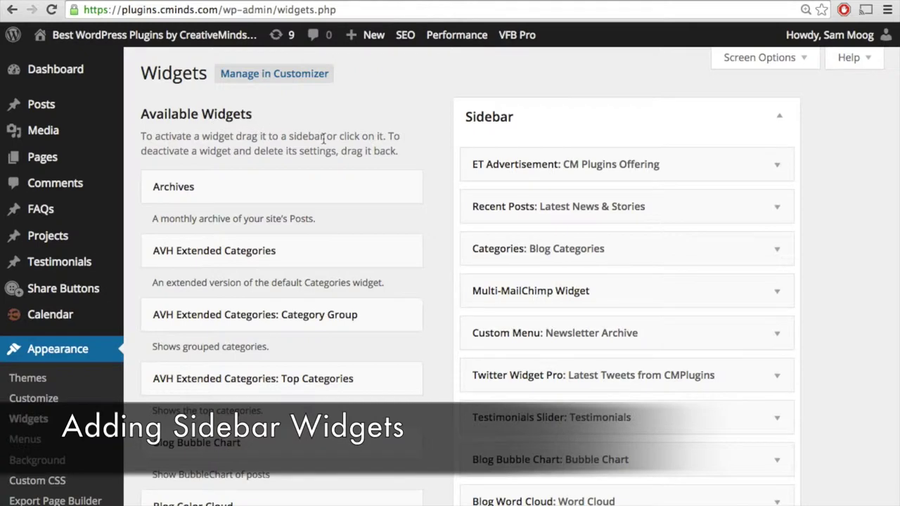
scroll(439, 334, "down", 5)
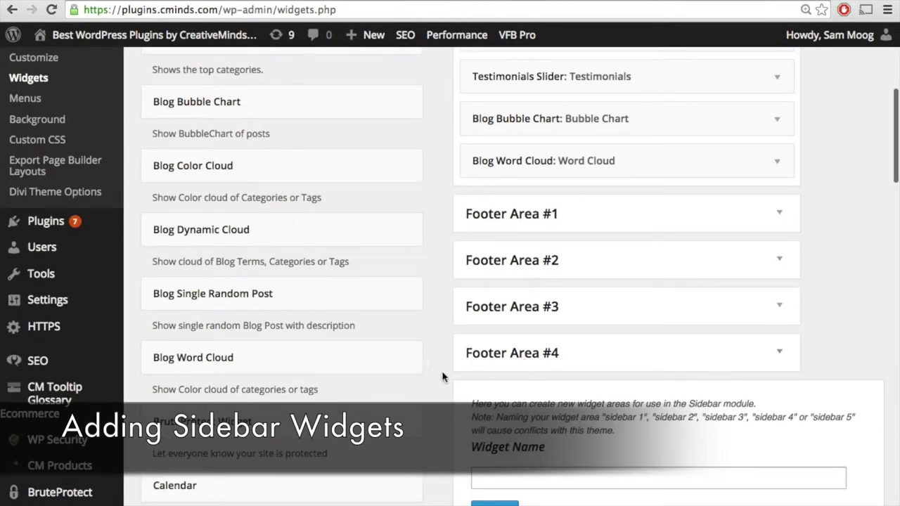
scroll(439, 380, "up", 2)
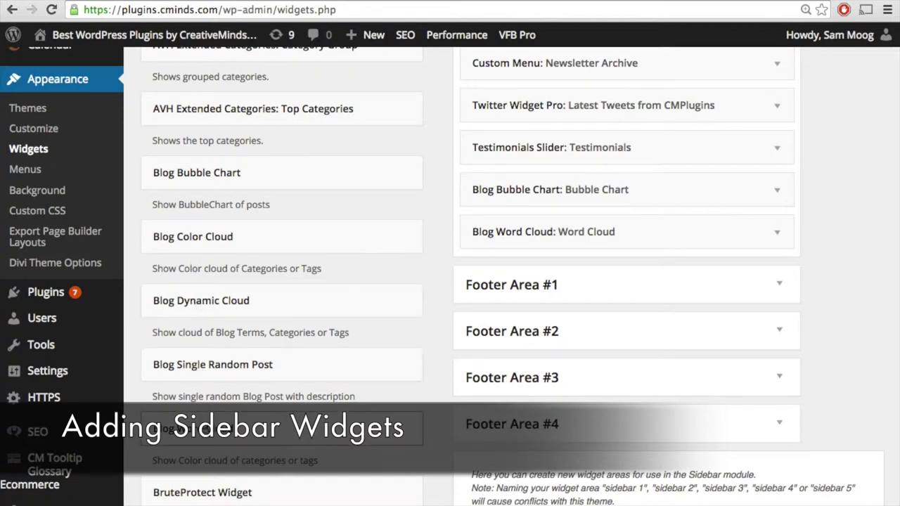
- Cancel adding a new Blog Bubble Chart and expand the existing sidebar Bubble Chart widget
left_click(296, 176)
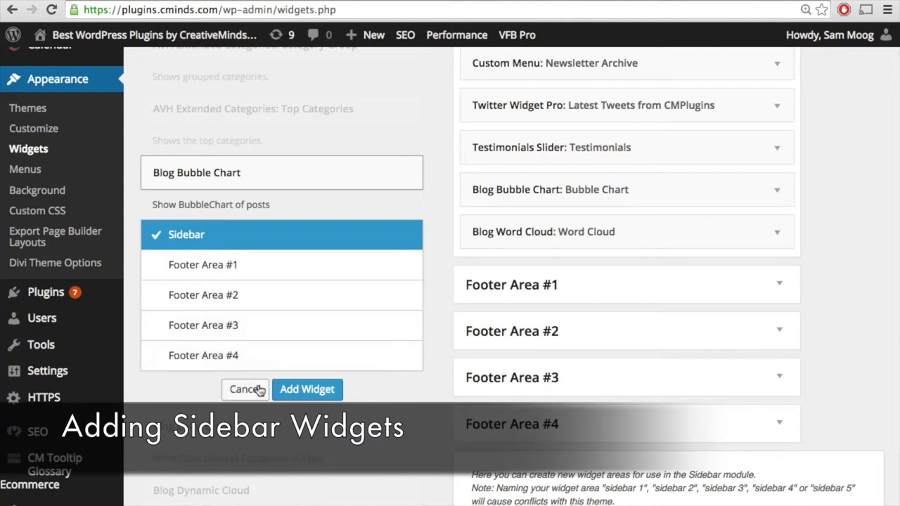
left_click(258, 390)
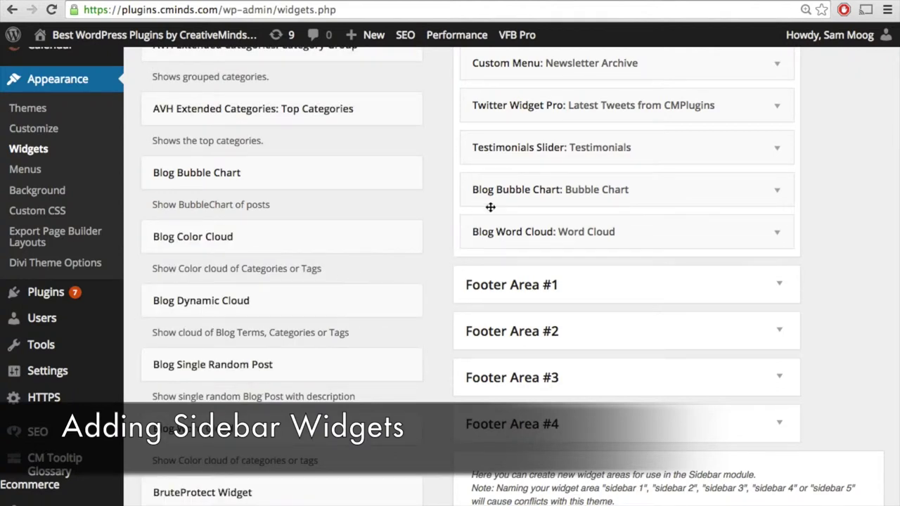
left_click(777, 194)
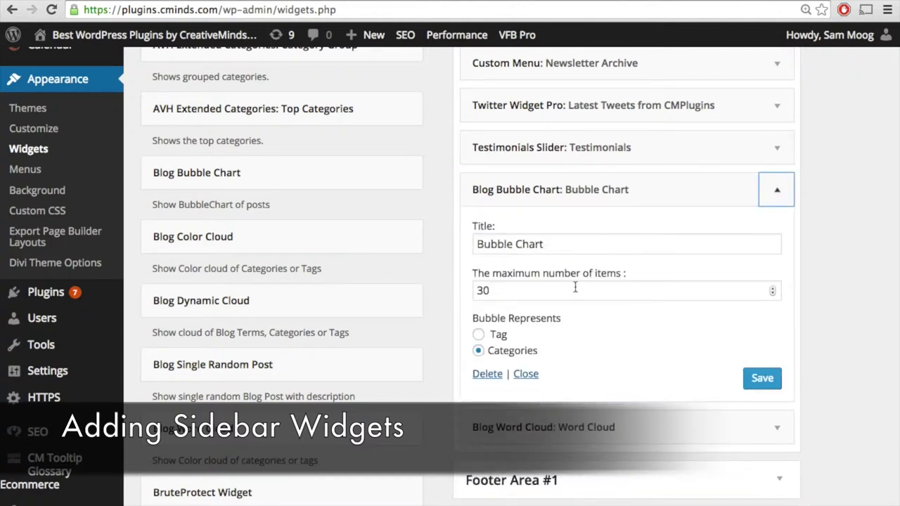
- Set the Bubble Chart to 10 maximum items with bubbles for Categories, then expand Word Cloud
left_click(488, 297)
left_click_drag(488, 298, 479, 296)
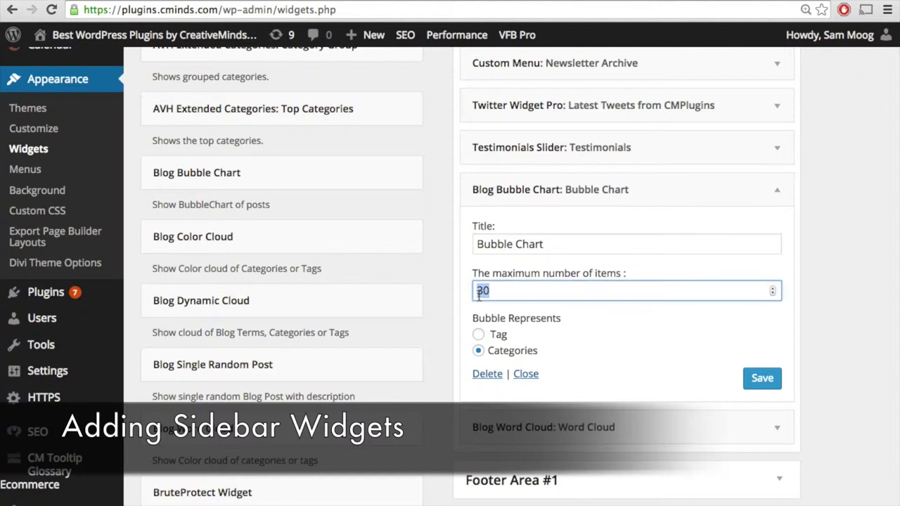
type("1")
left_click(654, 348)
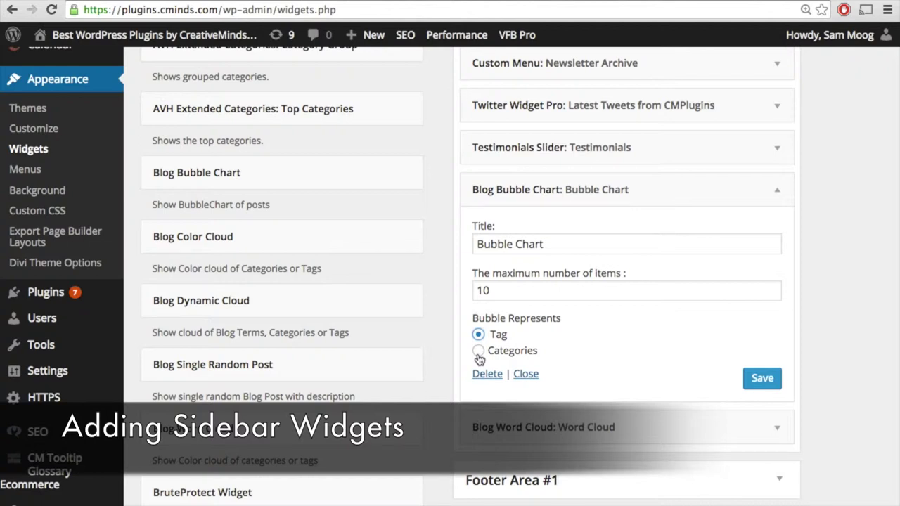
left_click(479, 352)
left_click(505, 430)
- Check the Word Cloud's 30 maximum items and collapse the widget without changes
scroll(563, 464, "down", 5)
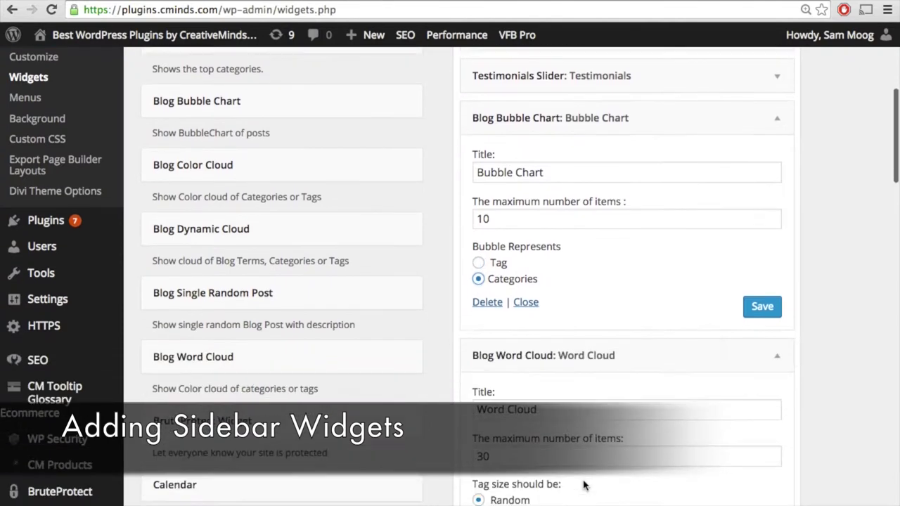
scroll(584, 485, "down", 3)
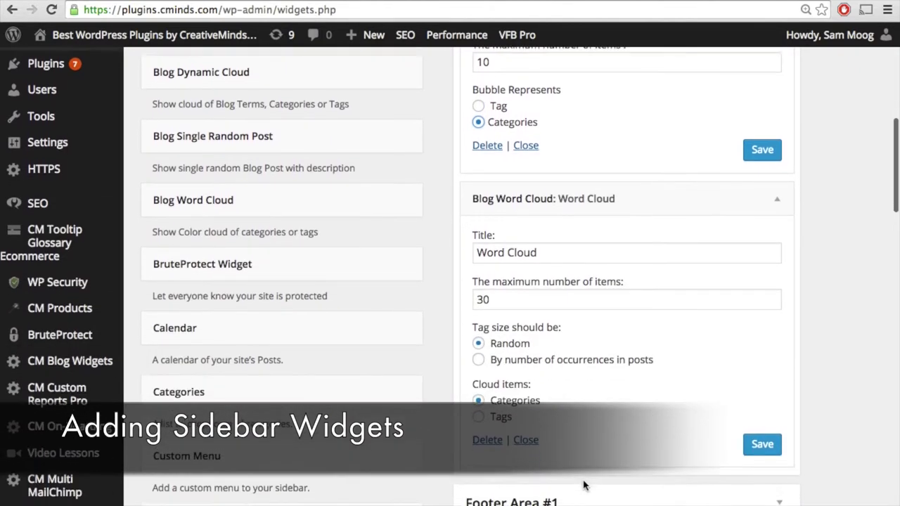
scroll(584, 485, "down", 3)
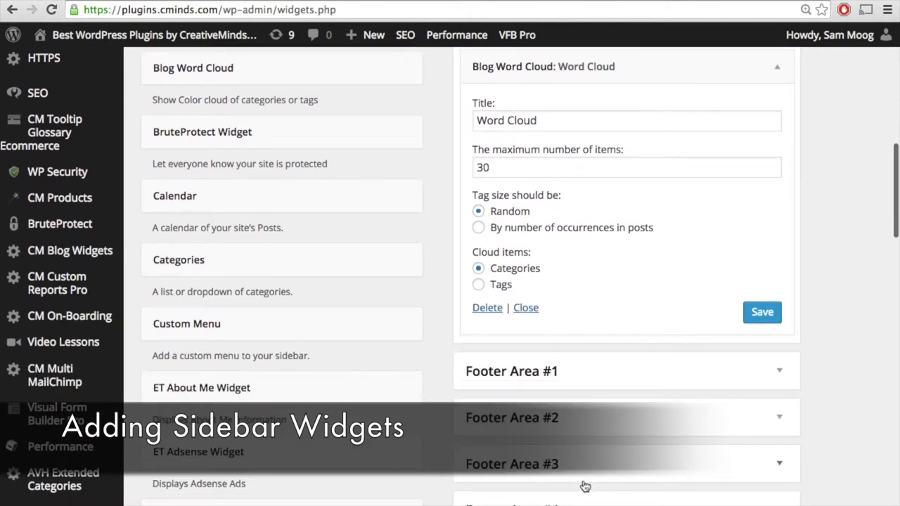
left_click(538, 168)
double_click(517, 171)
left_click(517, 170)
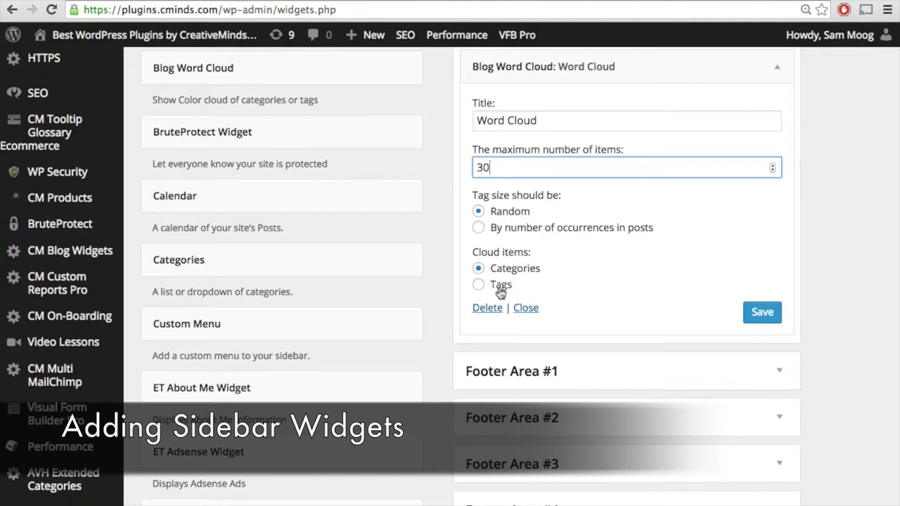
left_click(777, 67)
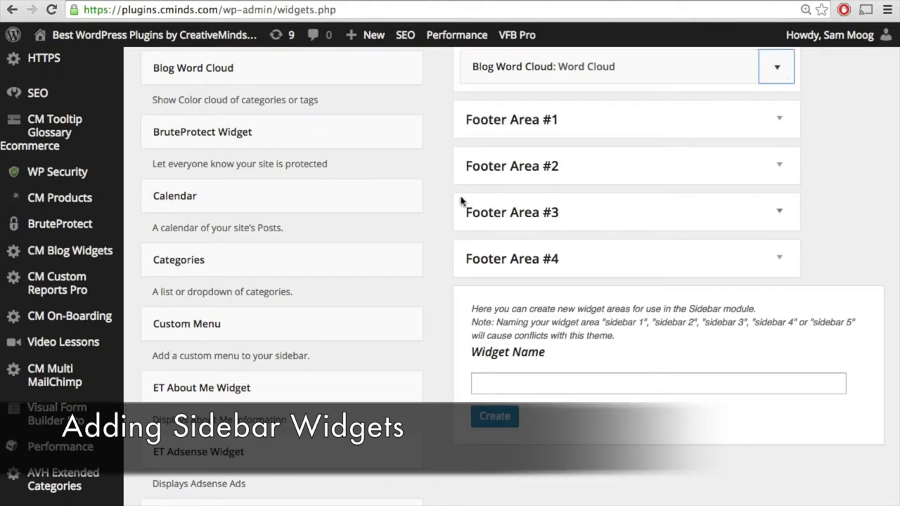
- Collapse Bubble Chart, then add Blog Single Random Post (20 words) and Blog Dynamic Cloud below it
scroll(443, 180, "up", 3)
scroll(443, 181, "up", 4)
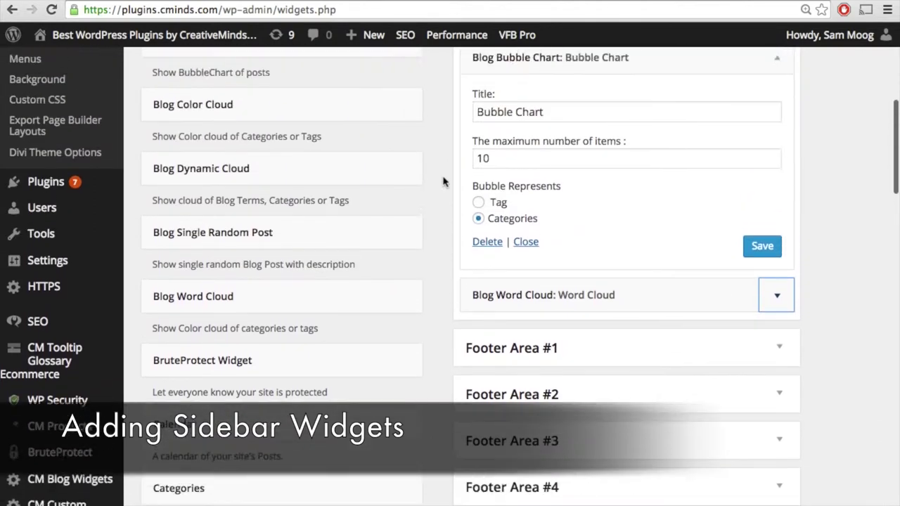
left_click(778, 97)
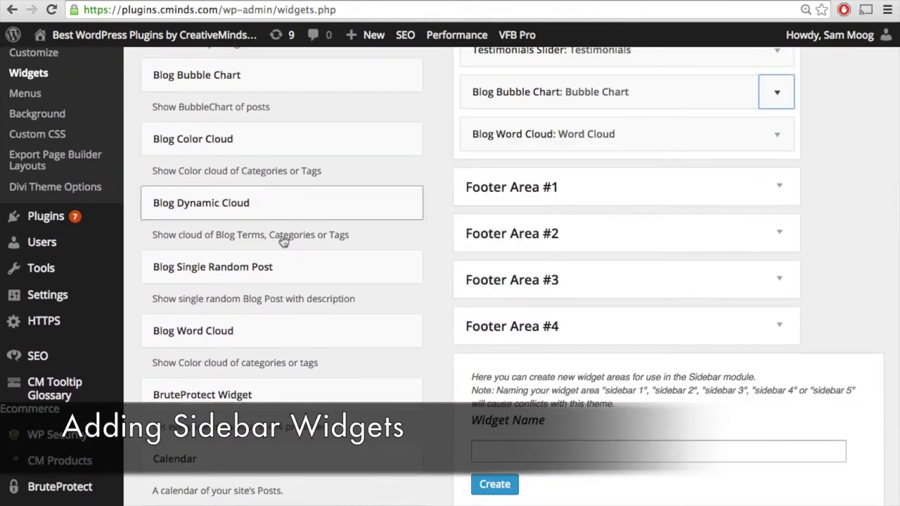
left_click_drag(265, 273, 596, 134)
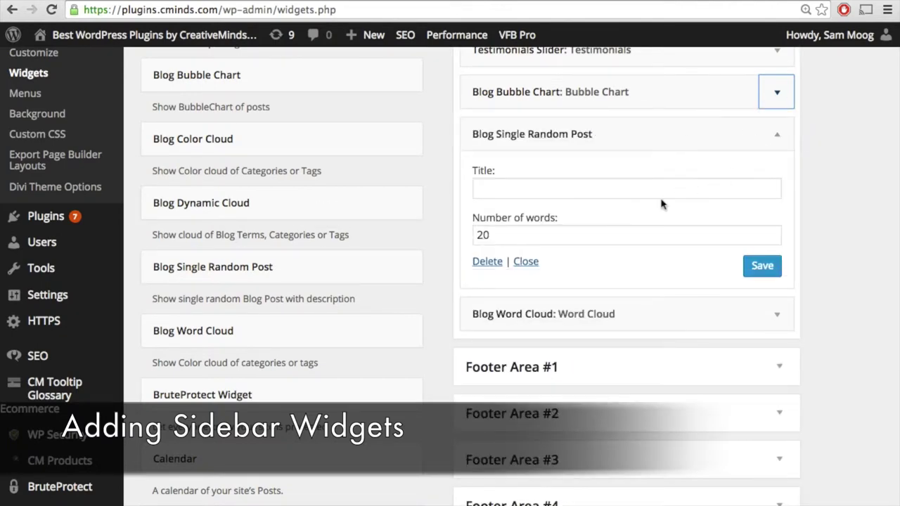
left_click(640, 192)
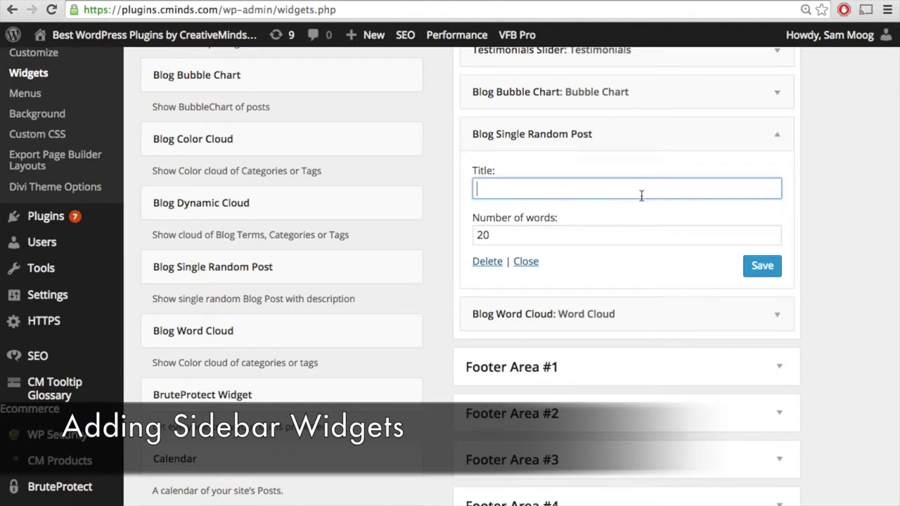
left_click(619, 237)
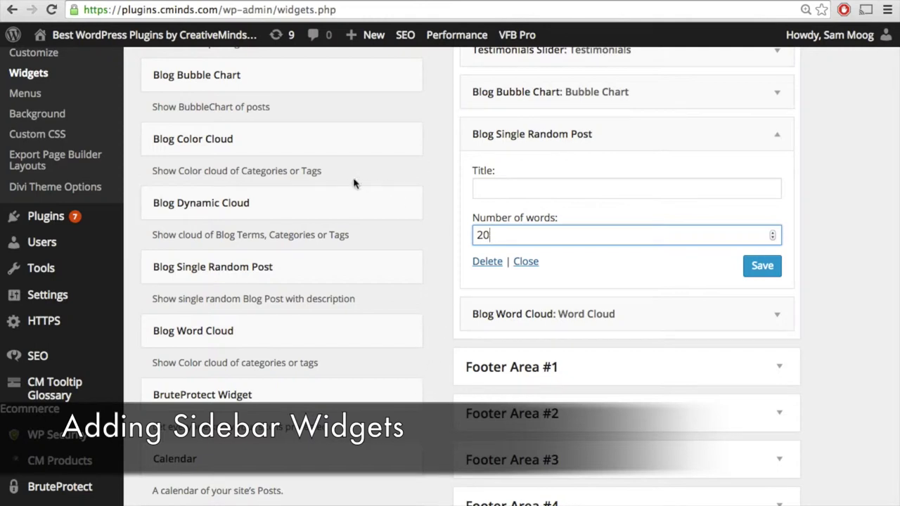
left_click_drag(316, 205, 628, 307)
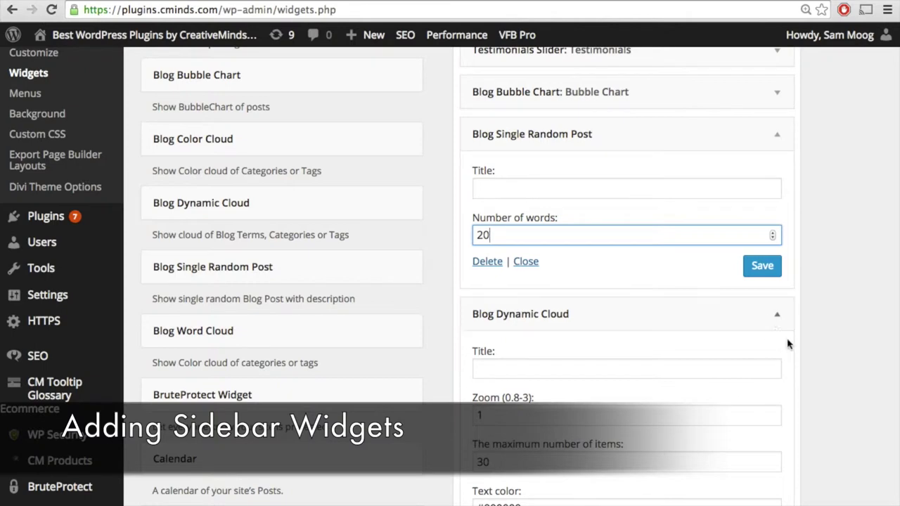
scroll(847, 379, "down", 5)
- Set the Dynamic Cloud zoom to 2 and review its 30 max items, #000000 text and border colour
scroll(847, 378, "down", 2)
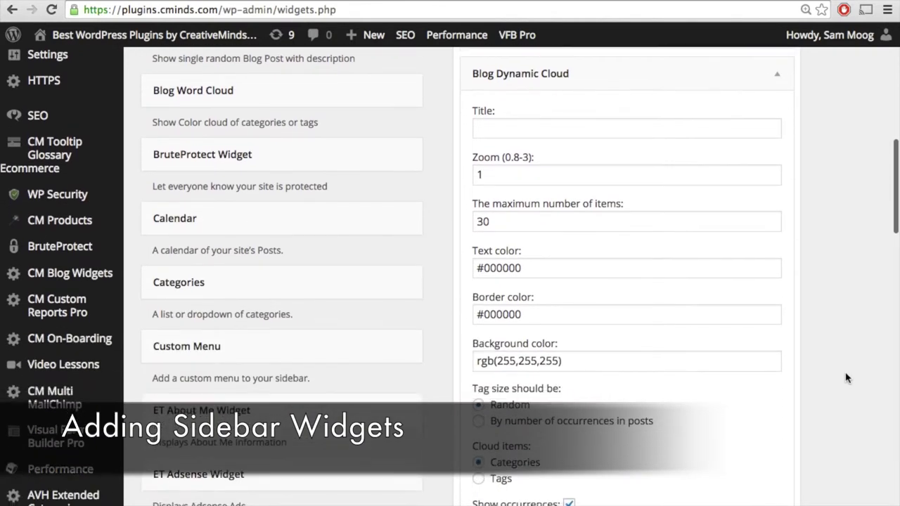
left_click(551, 131)
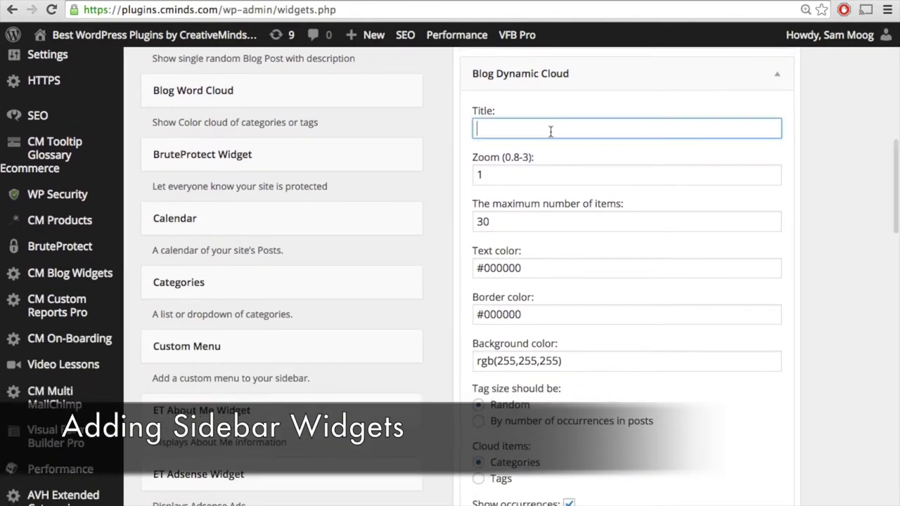
double_click(506, 175)
type("2")
left_click(507, 216)
double_click(516, 220)
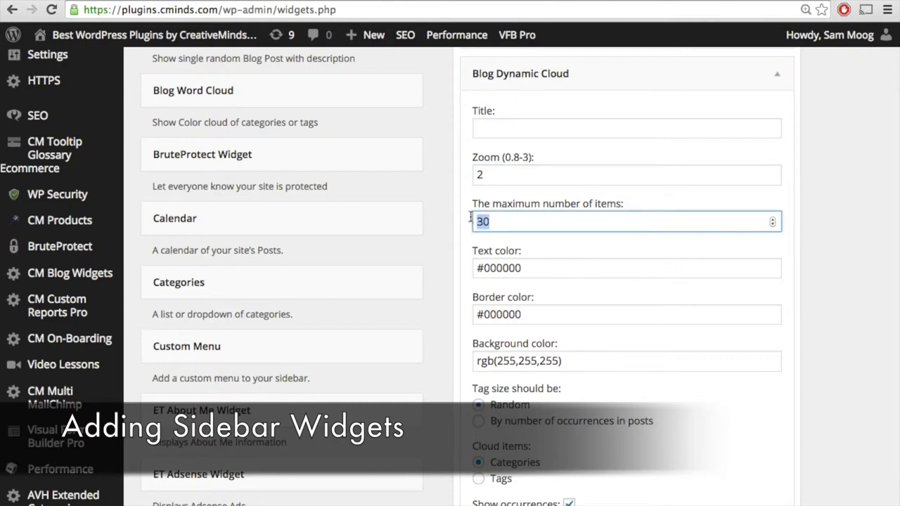
left_click(538, 269)
triple_click(521, 271)
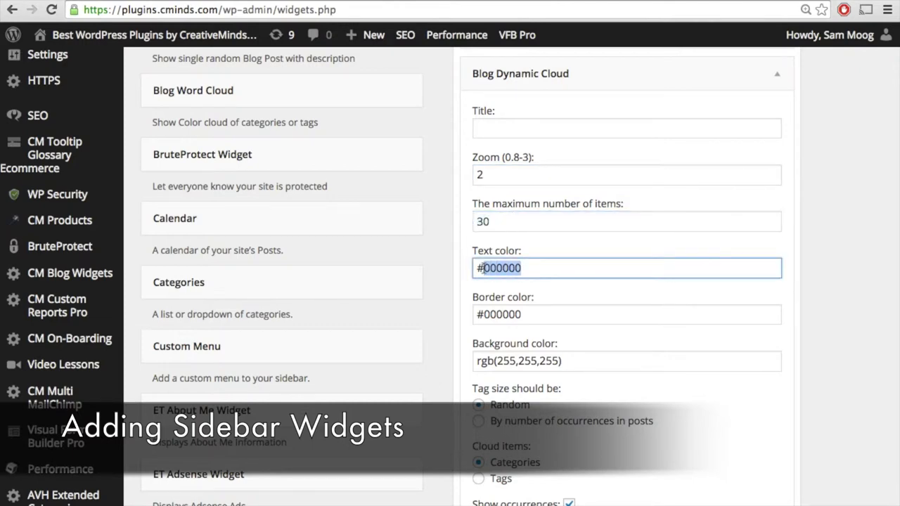
left_click(530, 315)
left_click_drag(530, 315, 483, 314)
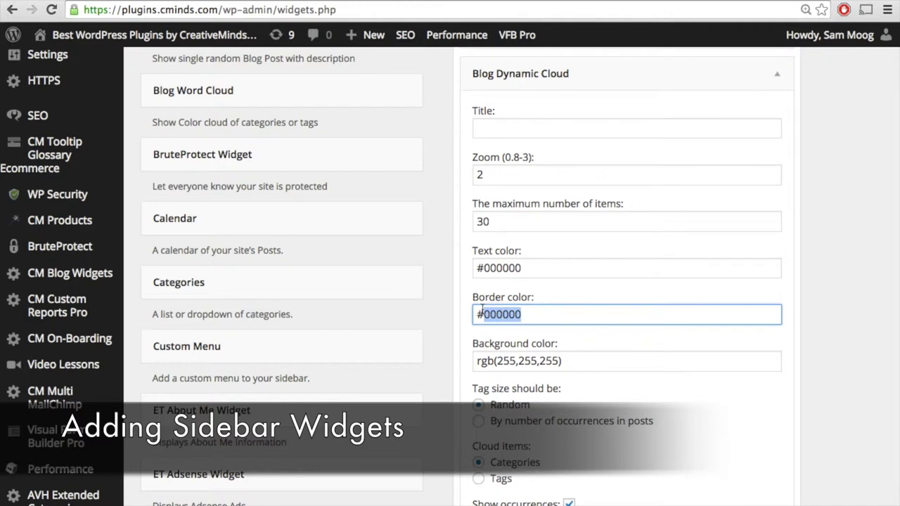
left_click(591, 362)
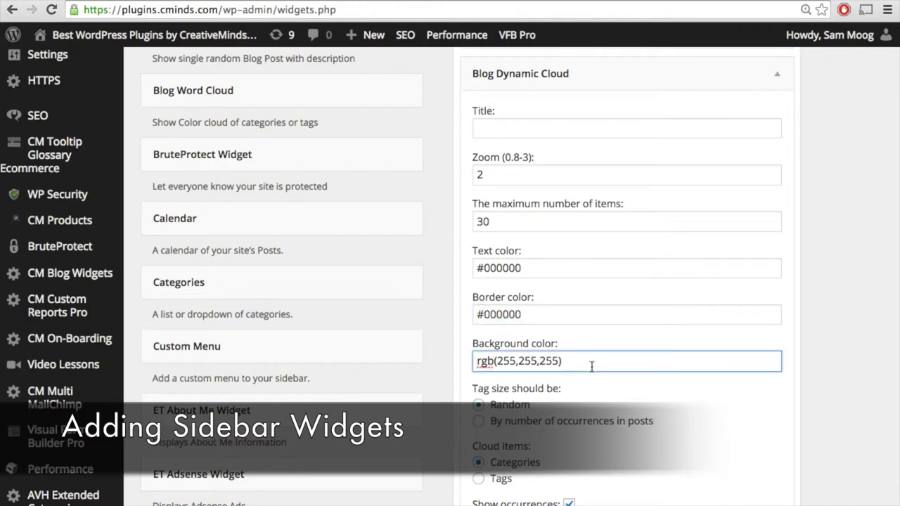
- Turn off show occurrences in the Dynamic Cloud and add a Blog Color Cloud widget to the sidebar
scroll(592, 366, "down", 2)
left_click_drag(562, 296, 477, 296)
left_click(498, 295)
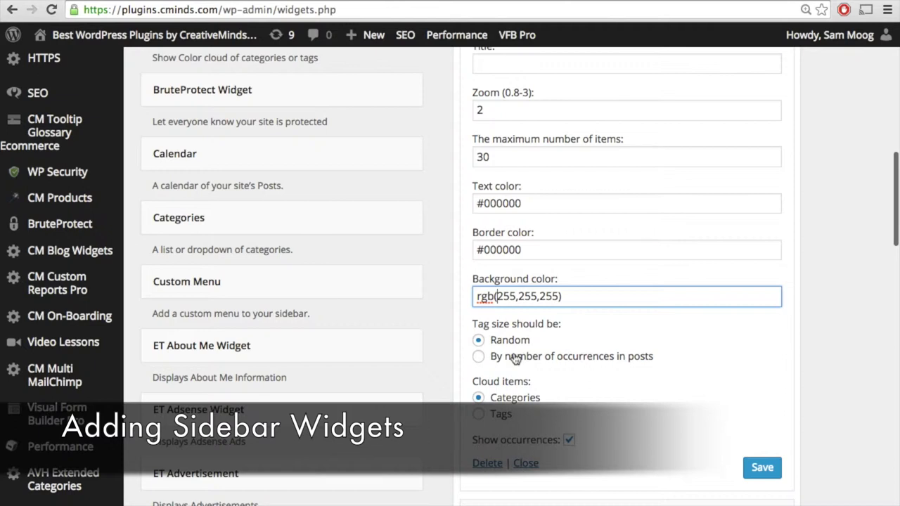
left_click(572, 446)
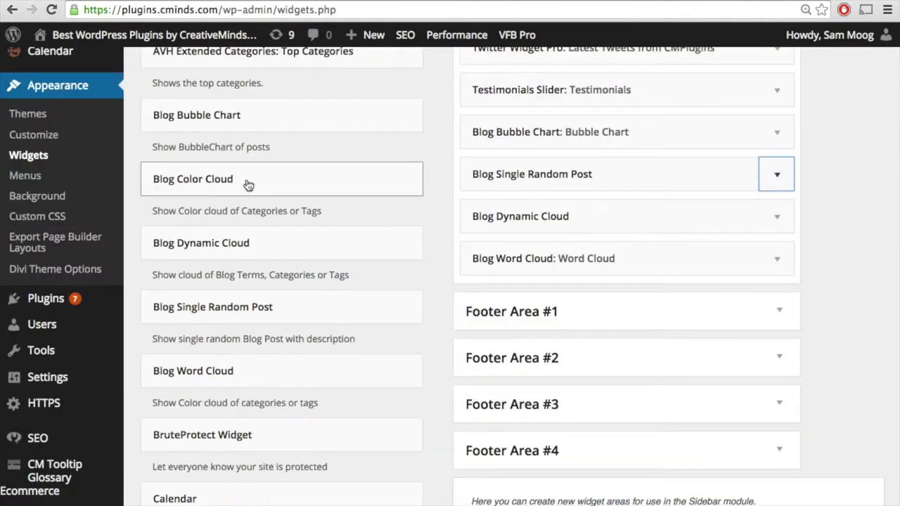
left_click_drag(249, 181, 563, 310)
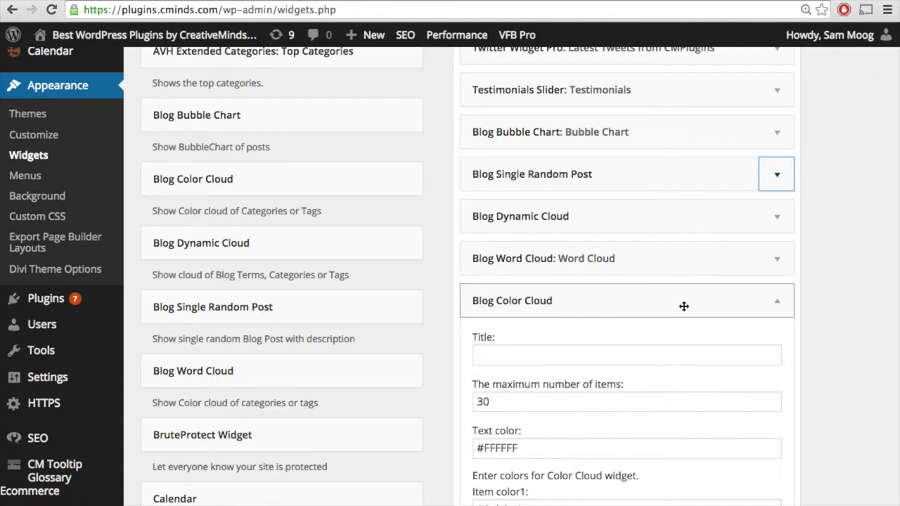
- Review the Color Cloud's title, 30 maximum items, FFFFFF text colour and two item colours
scroll(797, 418, "down", 5)
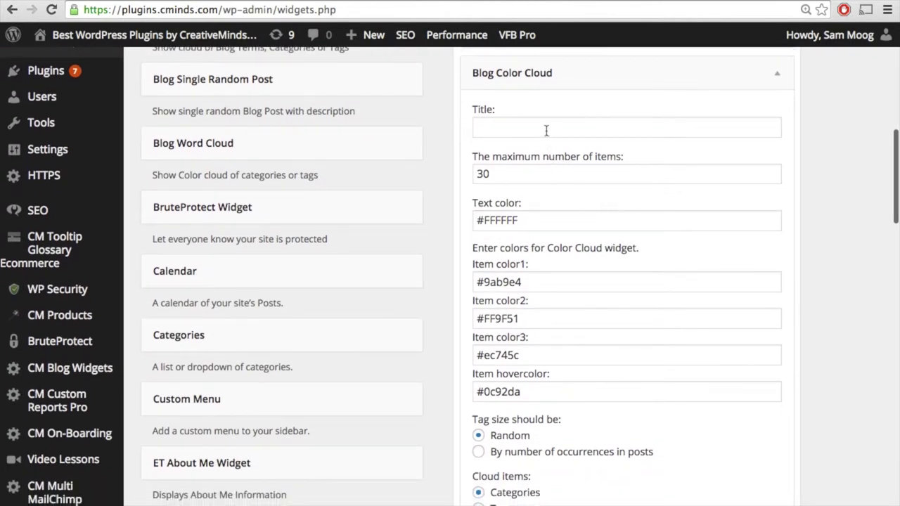
left_click(546, 130)
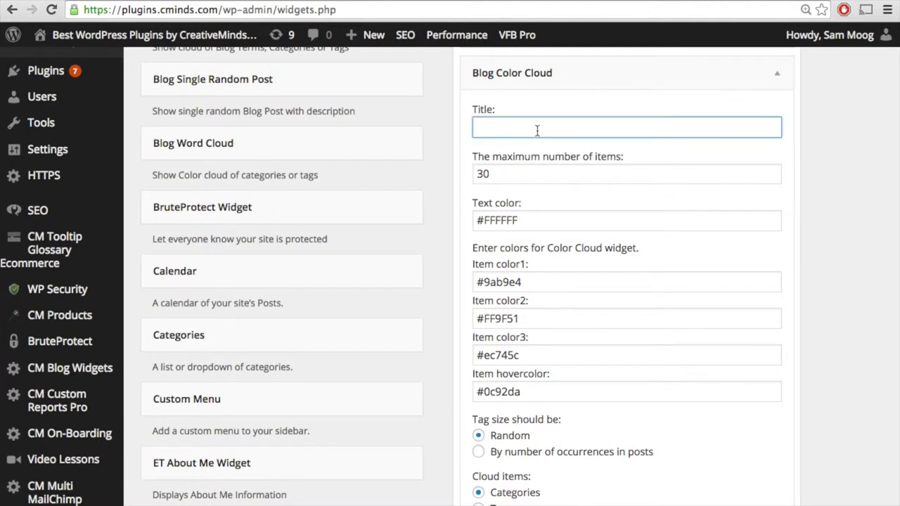
left_click(528, 177)
double_click(525, 178)
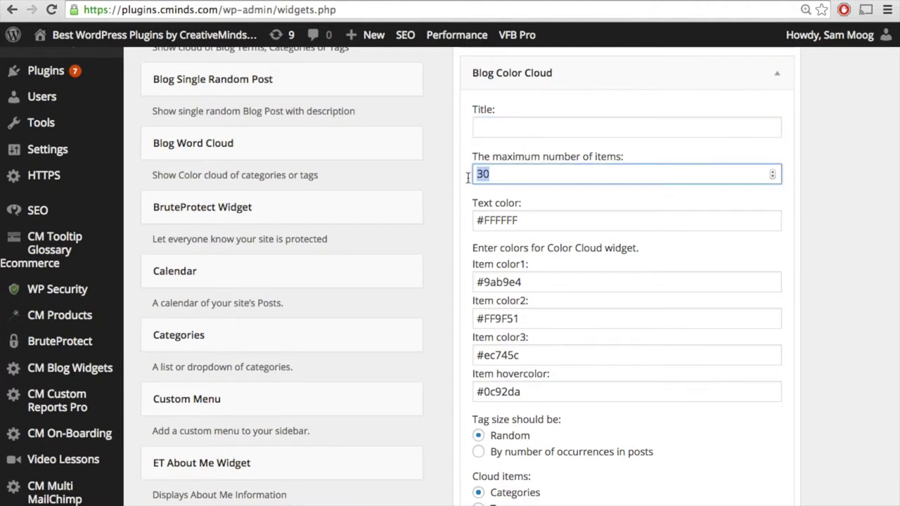
left_click(563, 229)
left_click_drag(563, 229, 484, 222)
left_click_drag(542, 281, 455, 274)
left_click_drag(546, 316, 484, 313)
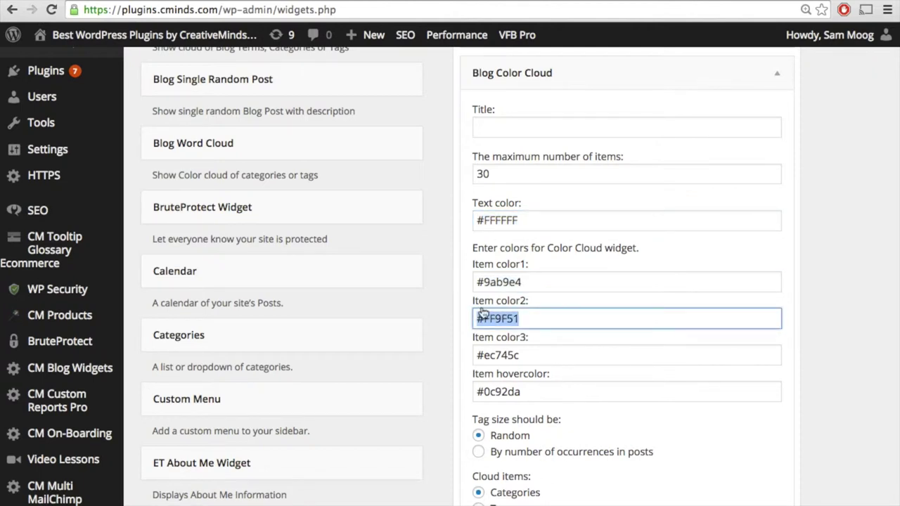
- Check the hover colour and occurrences option, then collapse the Blog Color Cloud widget
left_click(555, 392)
scroll(582, 452, "down", 3)
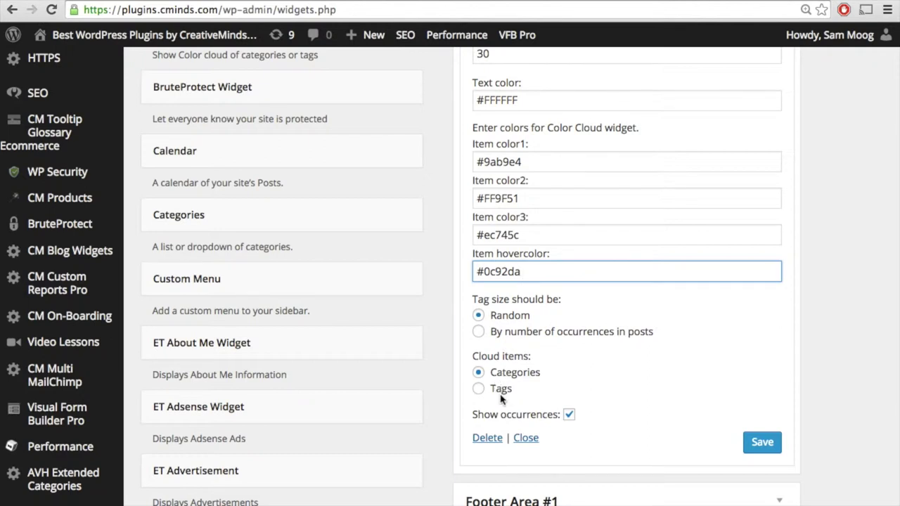
left_click(569, 415)
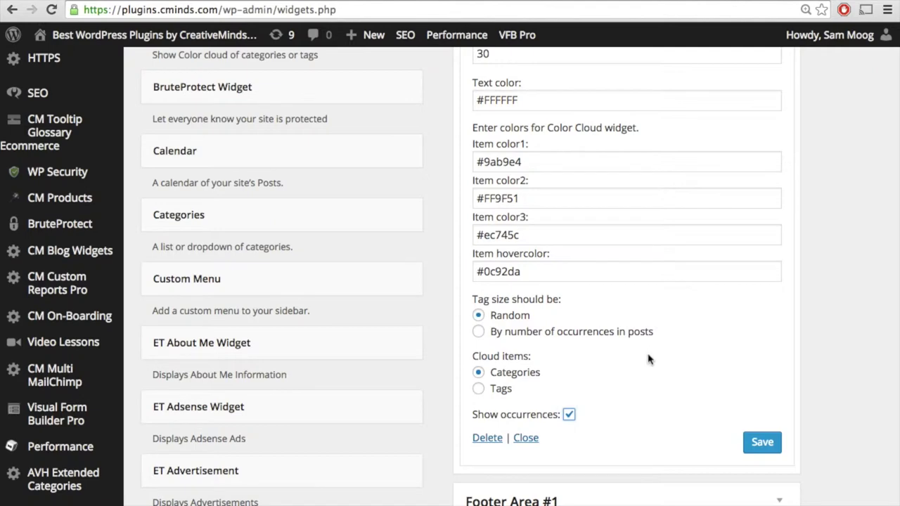
scroll(654, 358, "up", 5)
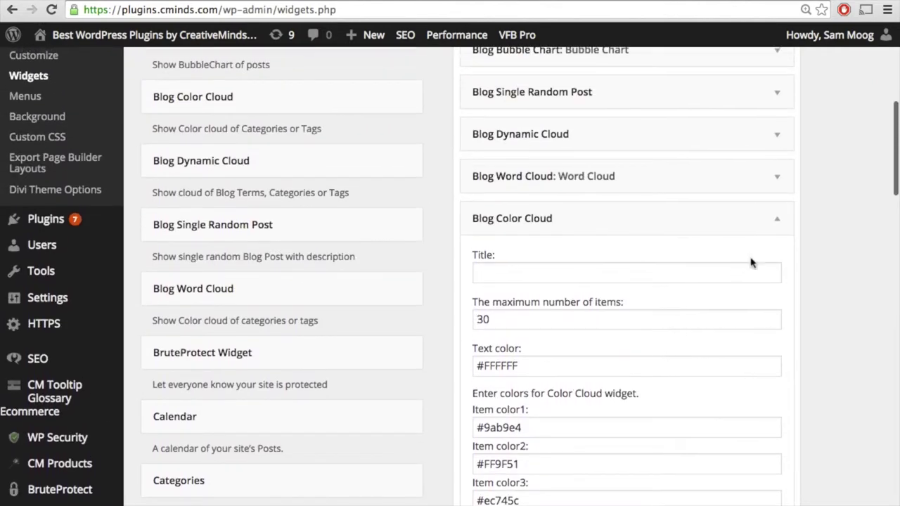
left_click(776, 223)
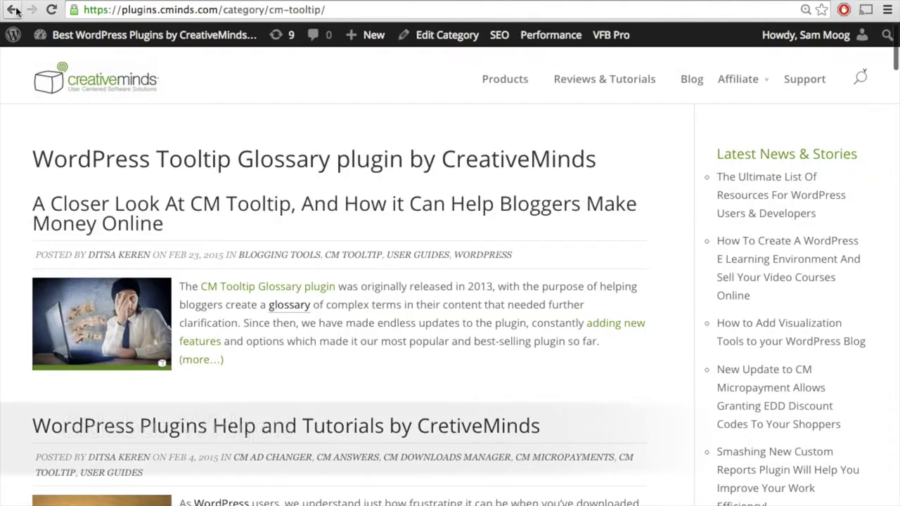
- View the live blog's sidebar clouds, open CM Answers from its bubble, and return to the Dashboard
left_click(14, 10)
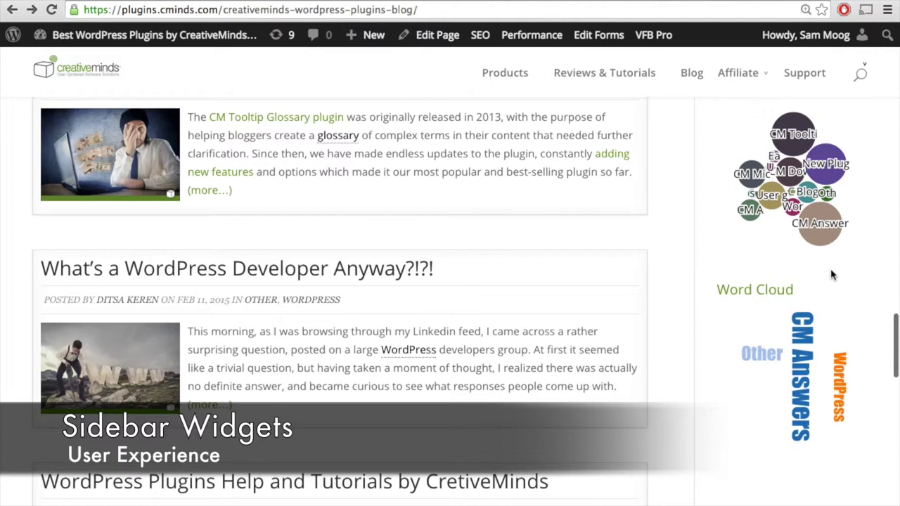
left_click(822, 229)
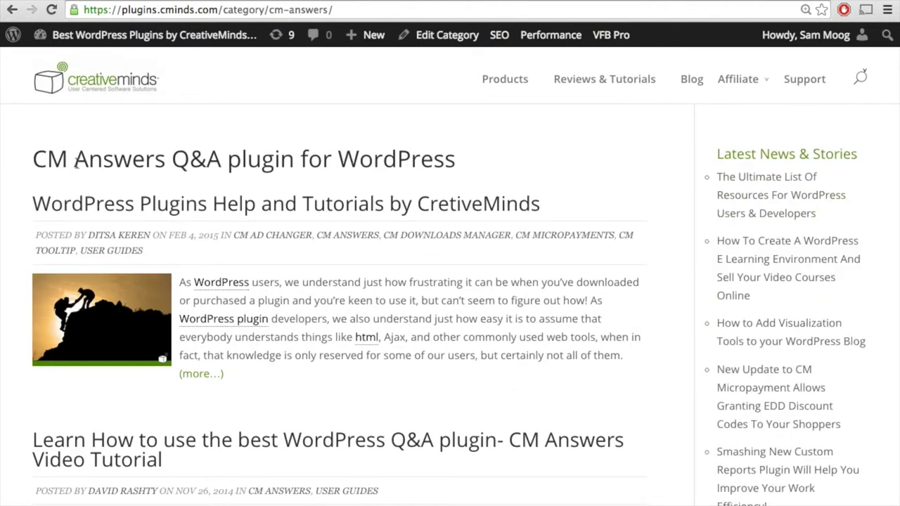
left_click(12, 11)
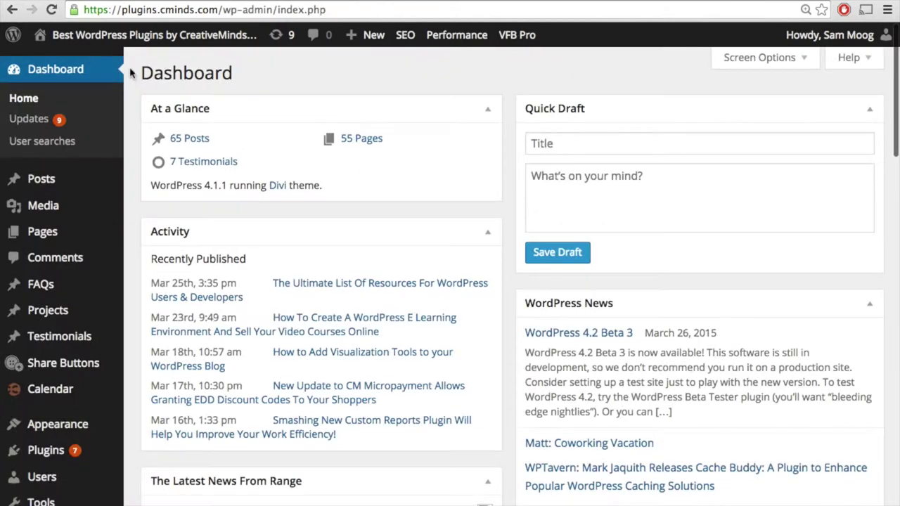
- Open the CM Blog Widgets plugin page and reveal its Supported Shortcodes list
scroll(133, 262, "down", 5)
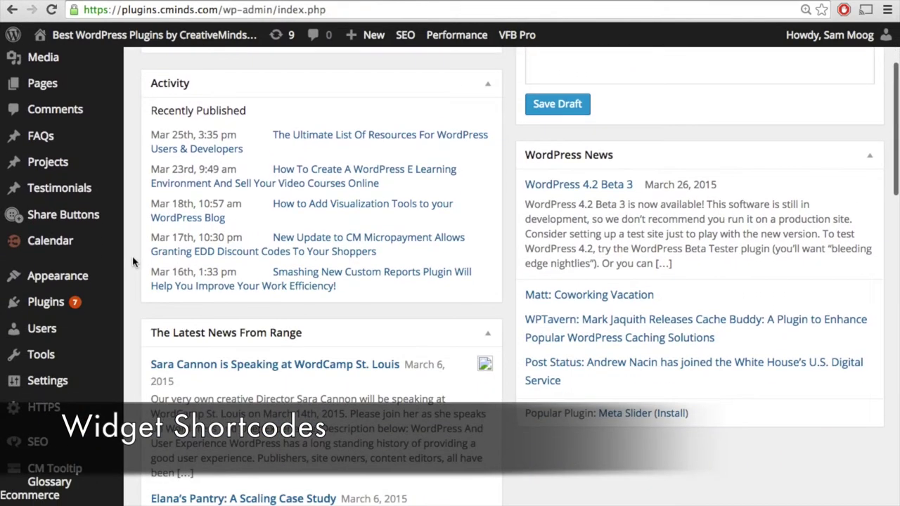
scroll(129, 266, "down", 10)
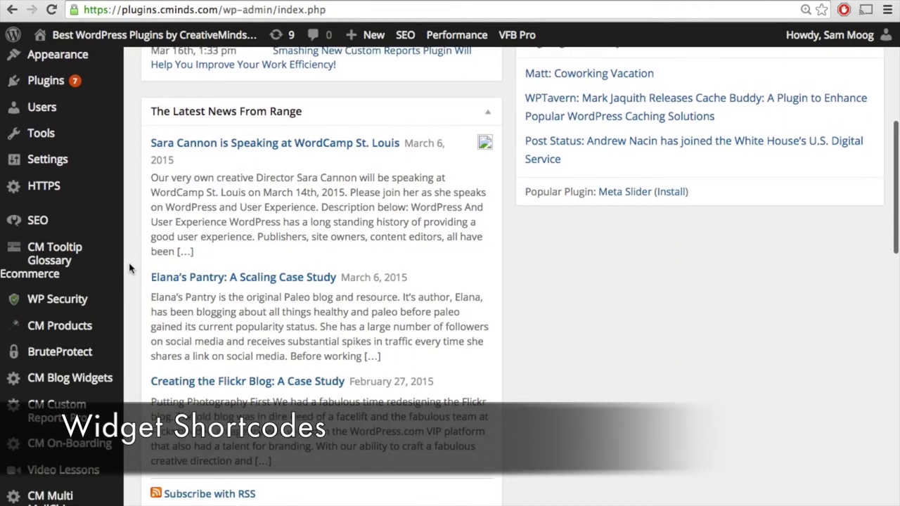
scroll(129, 266, "down", 1)
mouse_move(95, 288)
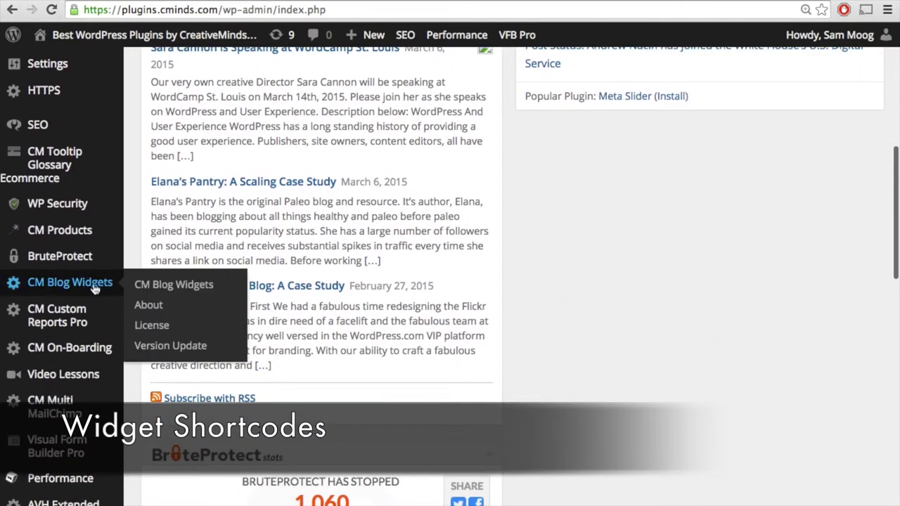
left_click(160, 288)
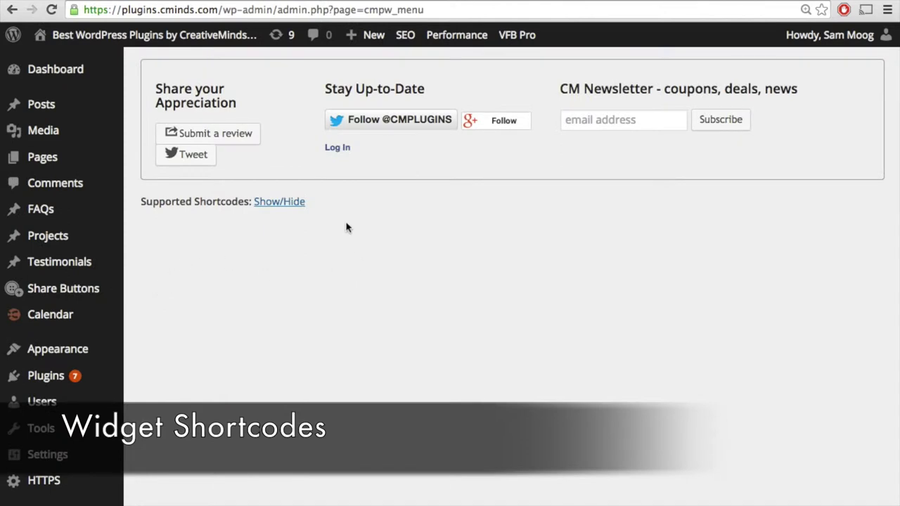
left_click(280, 203)
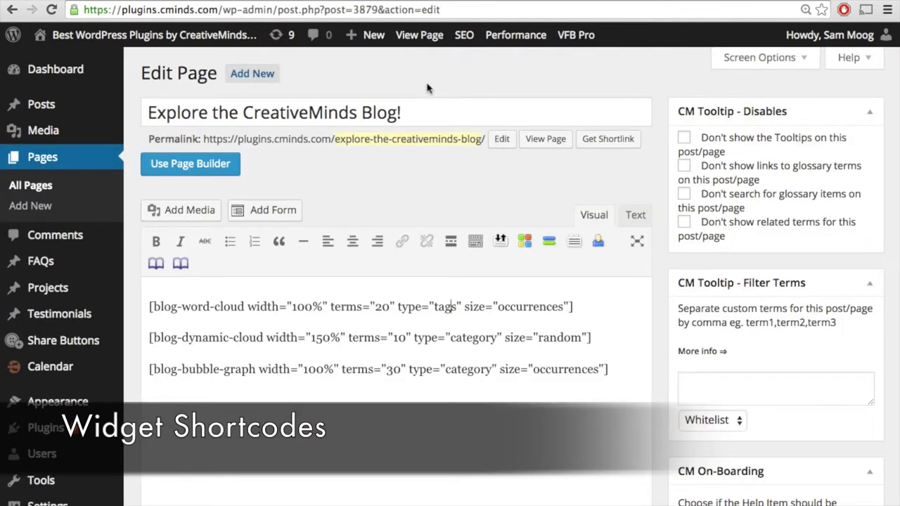
- Highlight the page title, the word-cloud shortcode and the dynamic-cloud shortcode with terms 10
left_click_drag(424, 109, 167, 104)
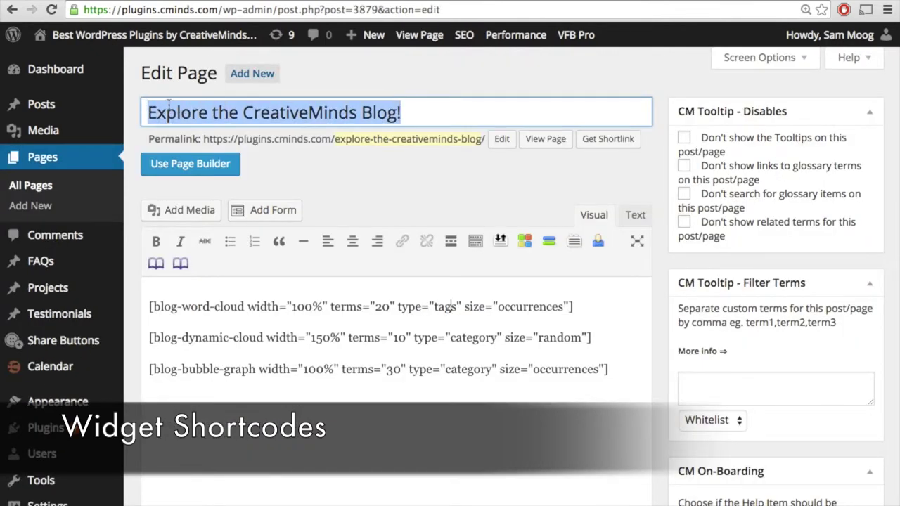
left_click(167, 104)
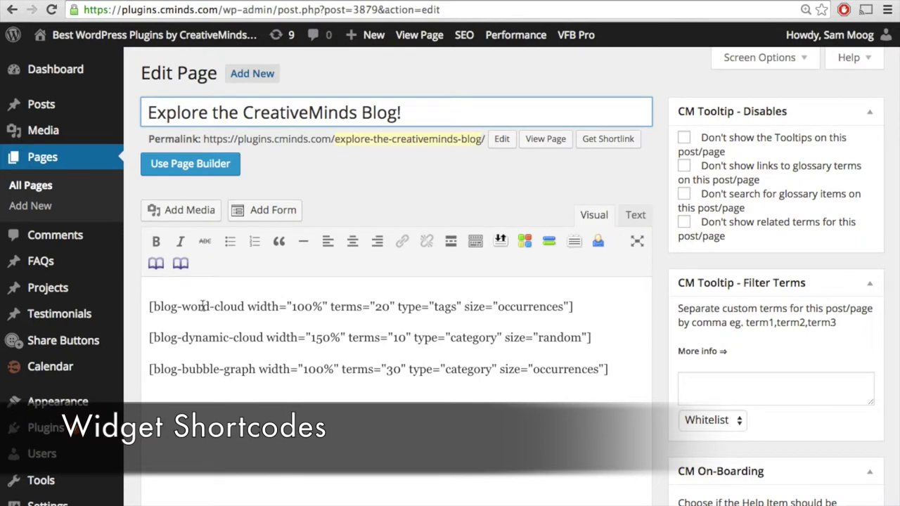
left_click_drag(180, 307, 242, 309)
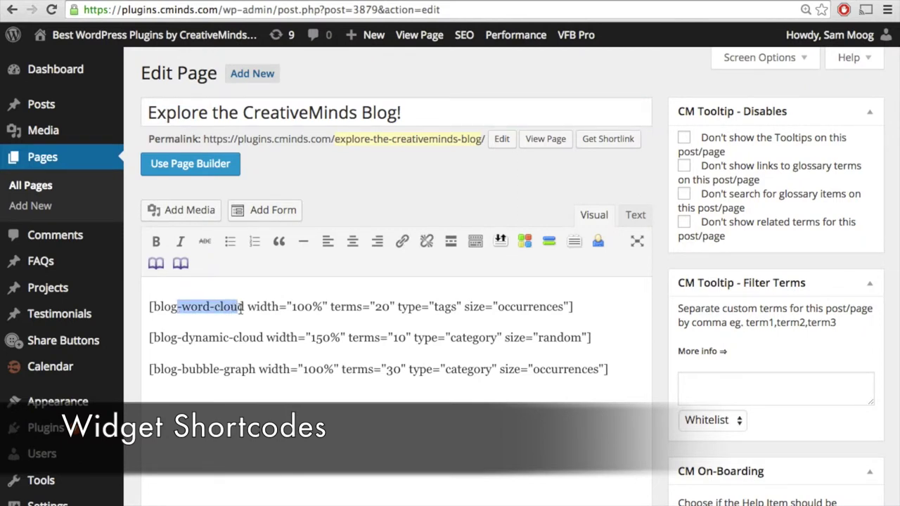
left_click_drag(240, 309, 244, 309)
left_click_drag(187, 337, 336, 340)
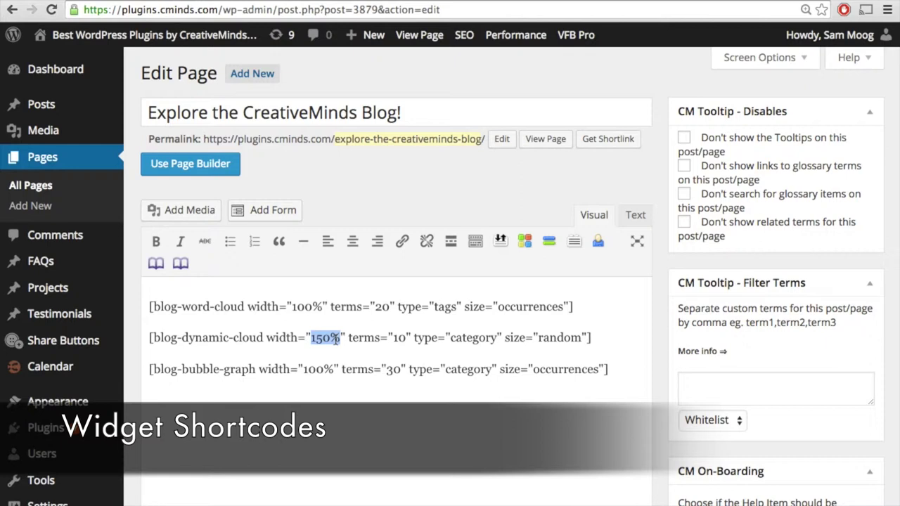
left_click_drag(387, 340, 583, 339)
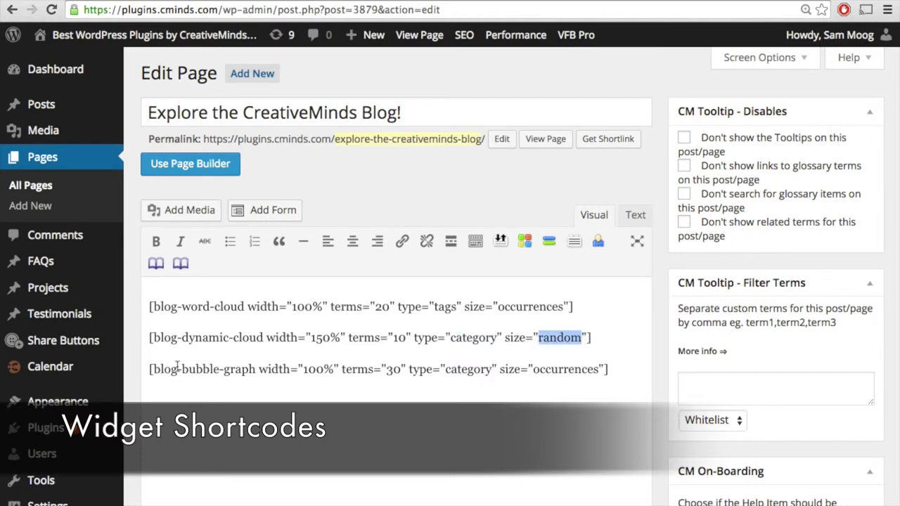
- Highlight the bubble-graph shortcode's category type and preview the page
left_click_drag(177, 369, 401, 370)
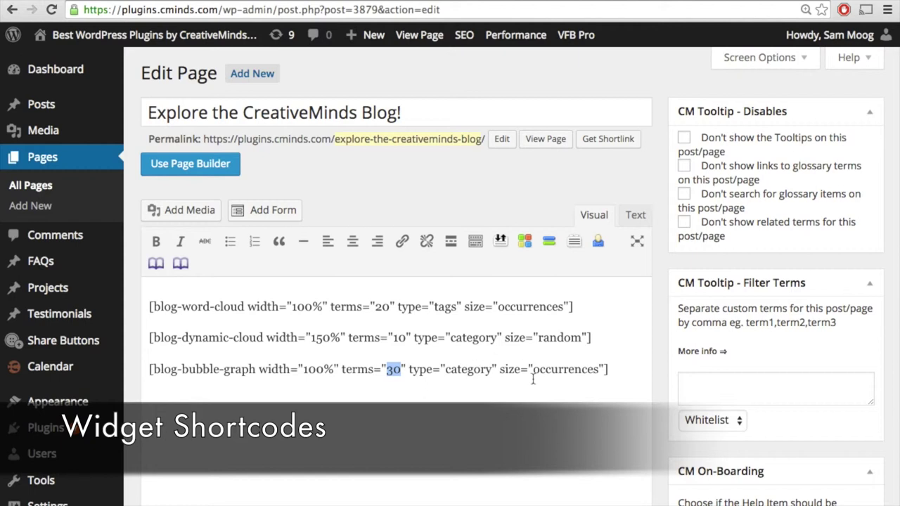
left_click_drag(446, 369, 599, 373)
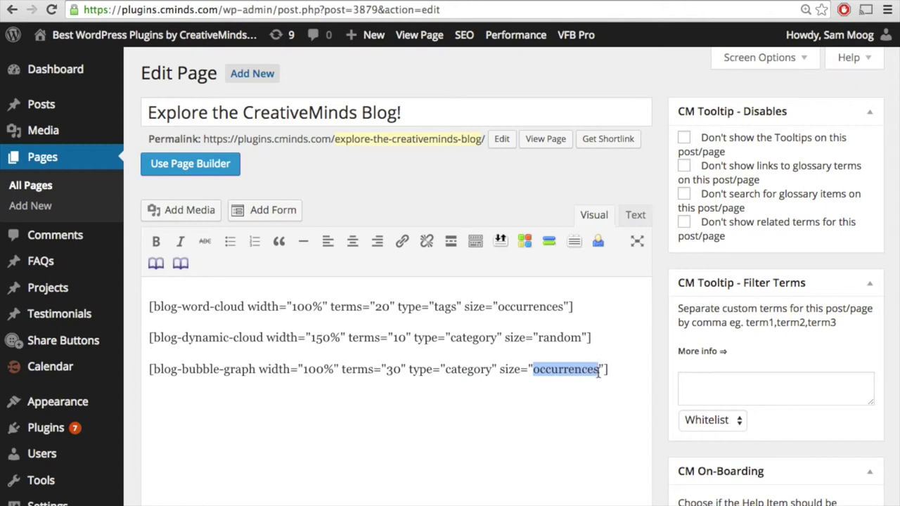
left_click(598, 372)
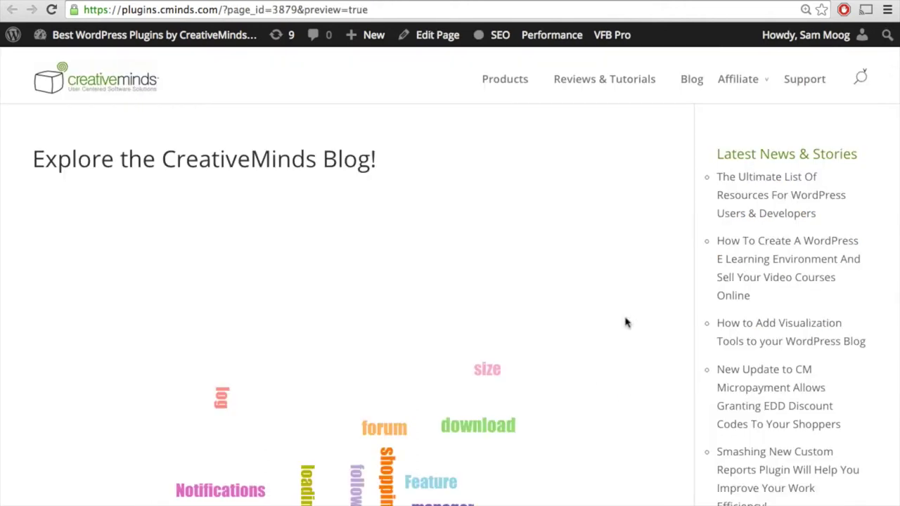
- Open the Ad-server tag archive from the word cloud, then return and scroll to the Dynamic Cloud
scroll(636, 403, "down", 1)
scroll(635, 404, "down", 3)
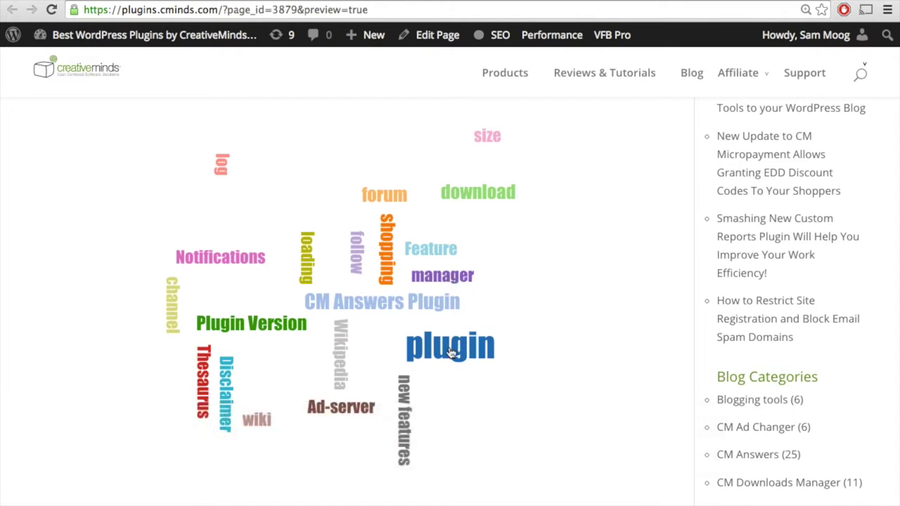
left_click(345, 409)
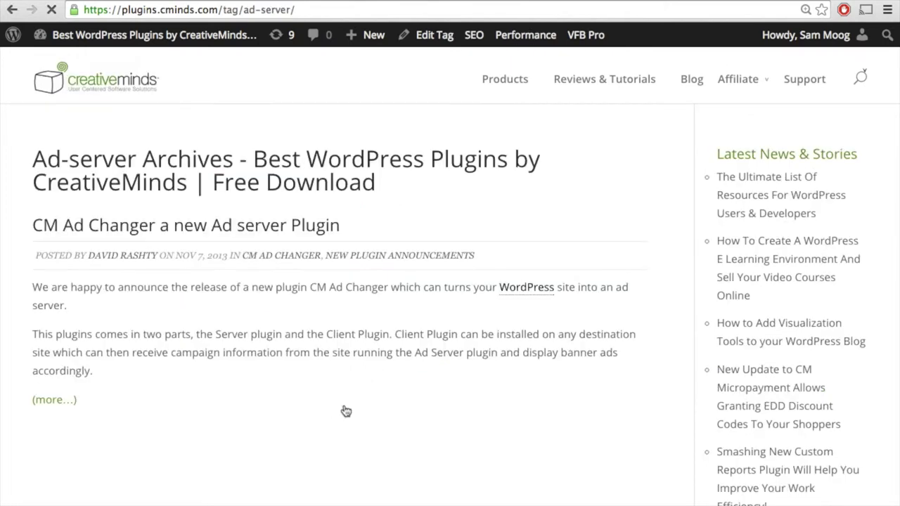
scroll(248, 402, "down", 2)
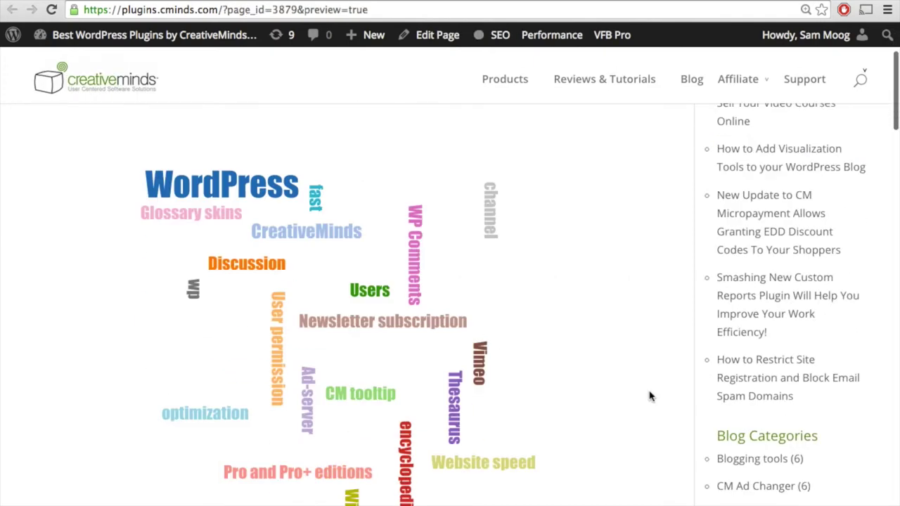
scroll(649, 395, "down", 5)
scroll(688, 435, "down", 4)
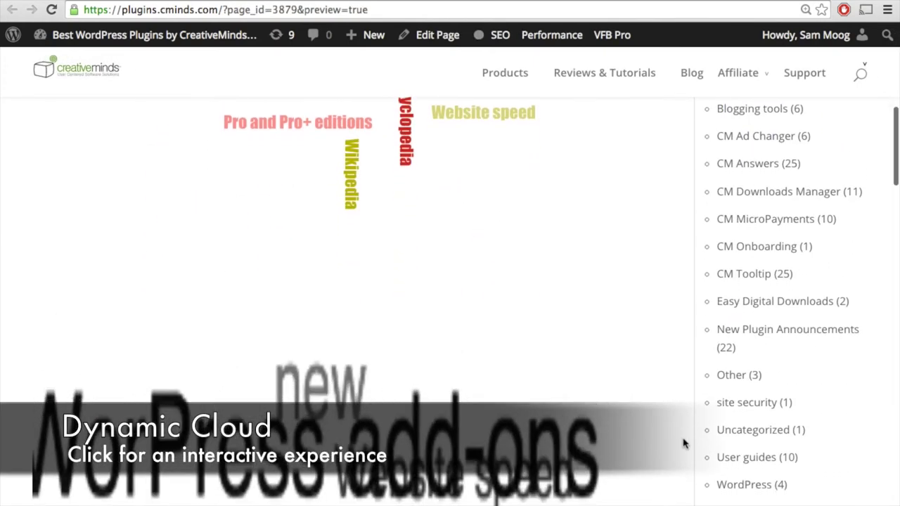
- Follow the Glossary skins tag in the dynamic cloud, then scroll down to the category bubble graph
scroll(686, 421, "down", 1)
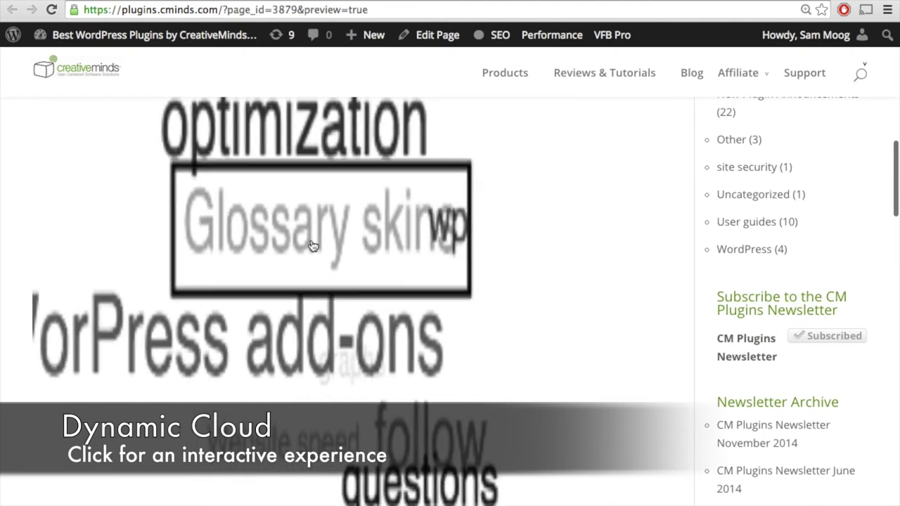
left_click(326, 165)
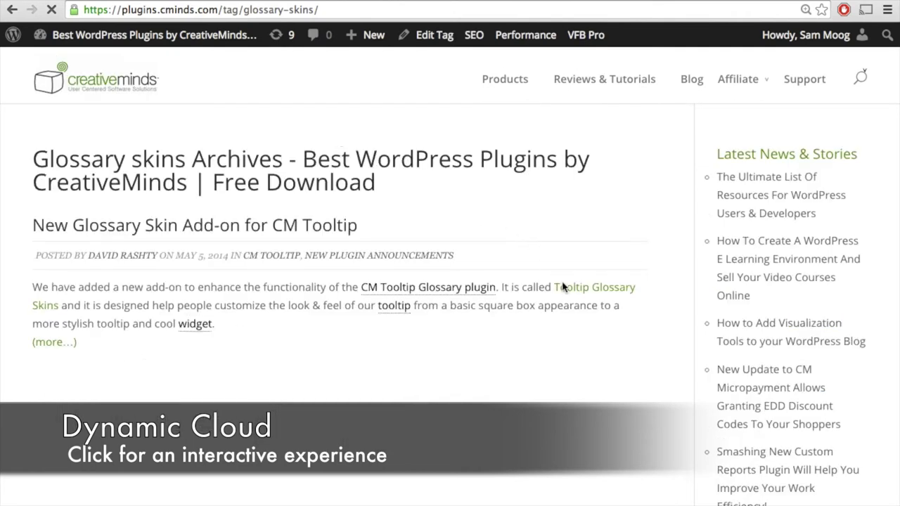
scroll(562, 293, "down", 1)
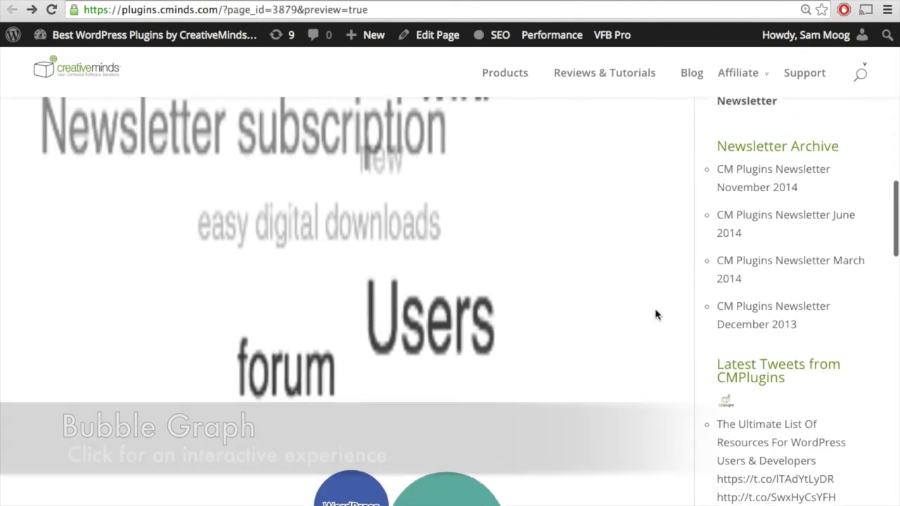
scroll(654, 312, "down", 5)
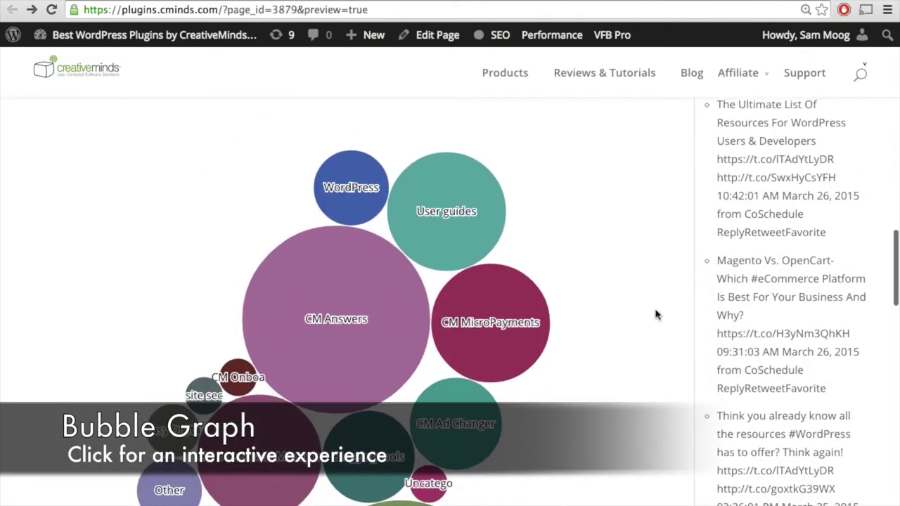
- Follow the Blogging tools bubble and browse its category archive posts, including The Ultimate List Of Resources
scroll(655, 315, "down", 2)
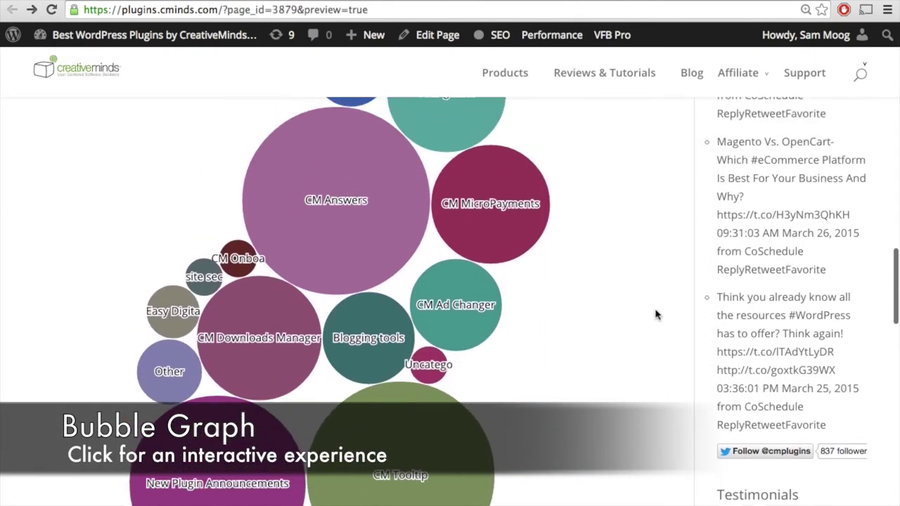
scroll(655, 314, "up", 1)
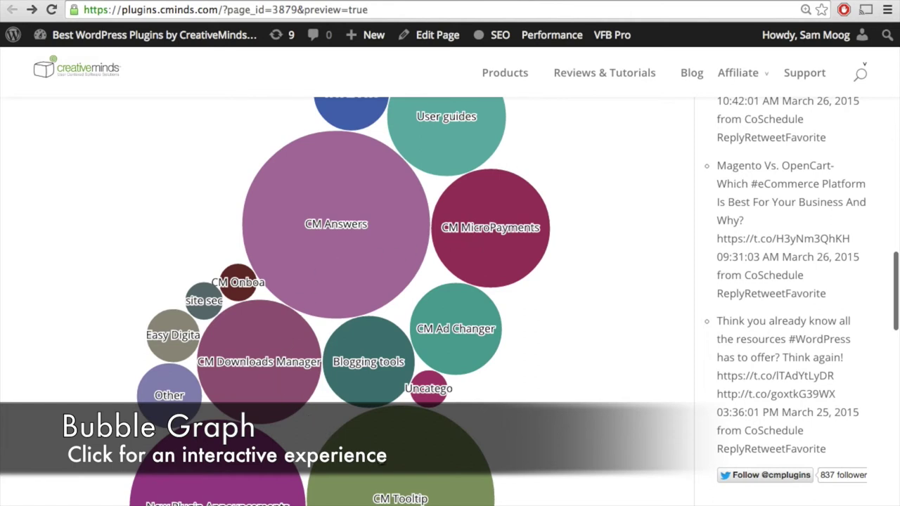
scroll(381, 463, "down", 3)
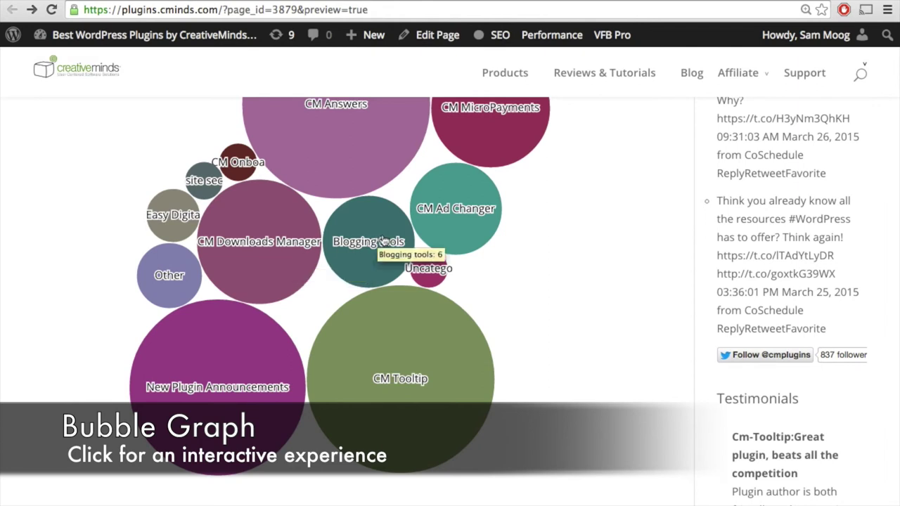
left_click(383, 241)
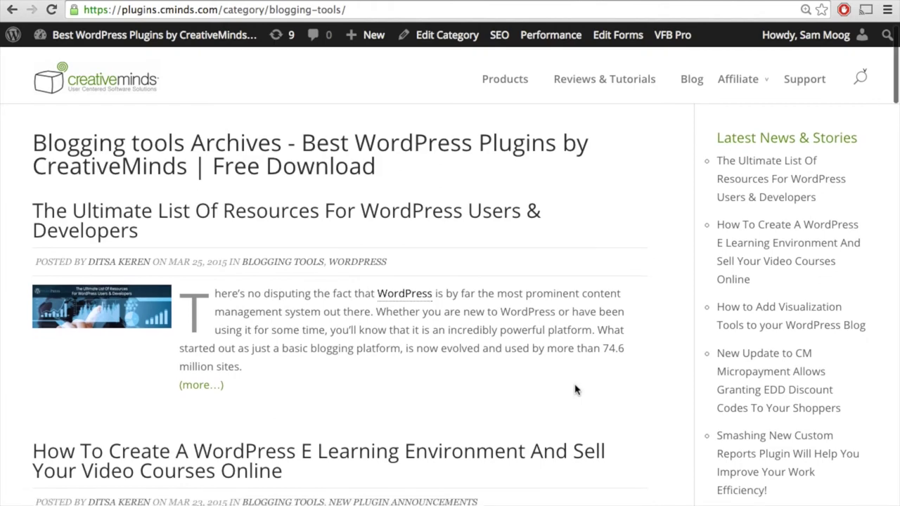
scroll(574, 389, "down", 5)
scroll(574, 385, "down", 4)
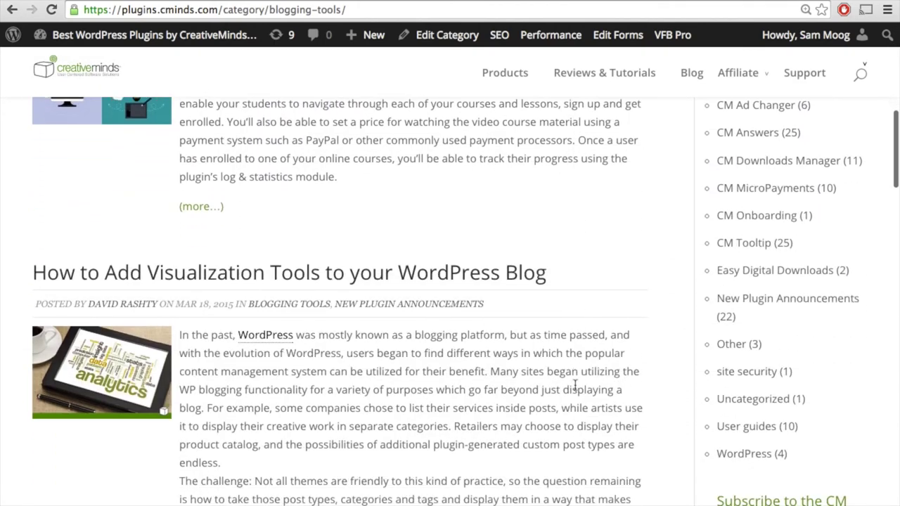